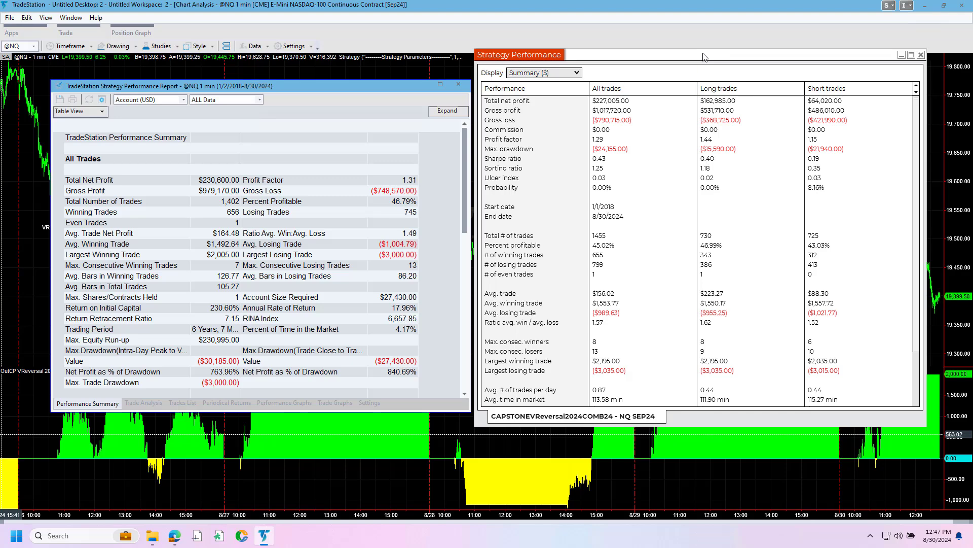
Reposition the performance panel and mark the report's $230,600.00 net profit and $27,430.00 drawdown.
drag(702, 56, 491, 96)
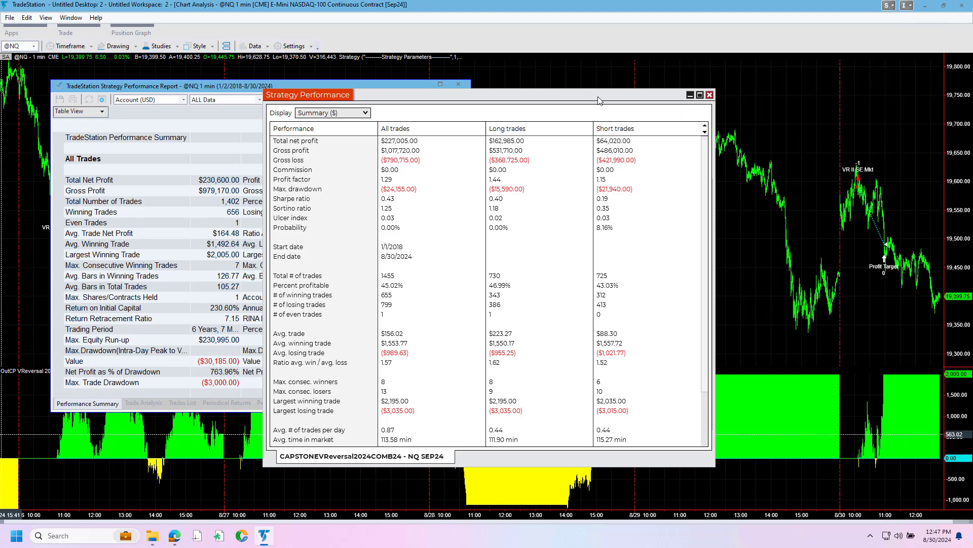
drag(602, 99, 814, 70)
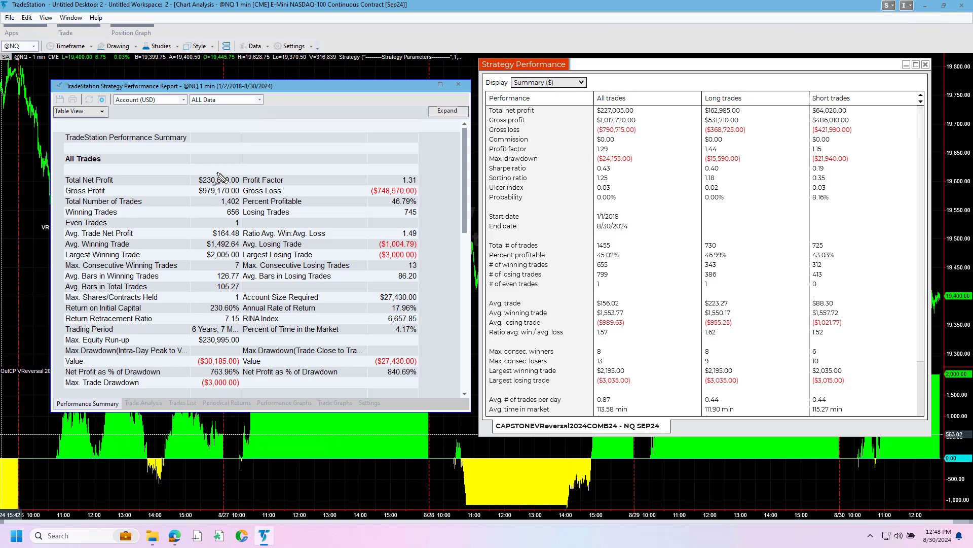
mouse_move(222, 167)
mouse_down()
mouse_move(162, 172)
mouse_move(183, 199)
mouse_move(263, 216)
mouse_move(244, 166)
mouse_up()
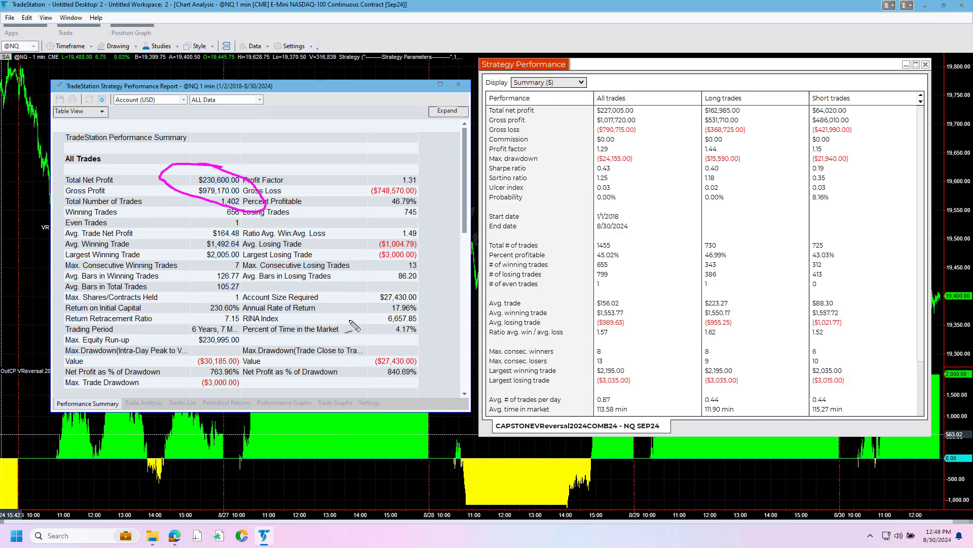
mouse_move(406, 343)
mouse_down()
mouse_move(346, 350)
mouse_move(375, 398)
mouse_move(454, 330)
mouse_move(398, 337)
mouse_move(386, 355)
mouse_up()
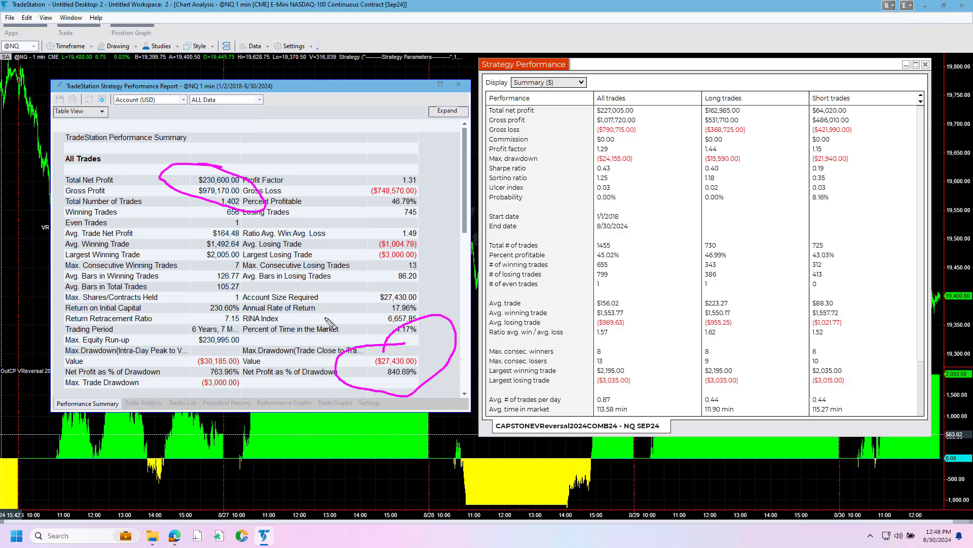
drag(325, 315, 365, 351)
mouse_move(247, 351)
mouse_down()
mouse_move(225, 345)
mouse_move(172, 367)
mouse_move(223, 402)
mouse_move(274, 375)
mouse_move(245, 339)
mouse_move(229, 353)
mouse_up()
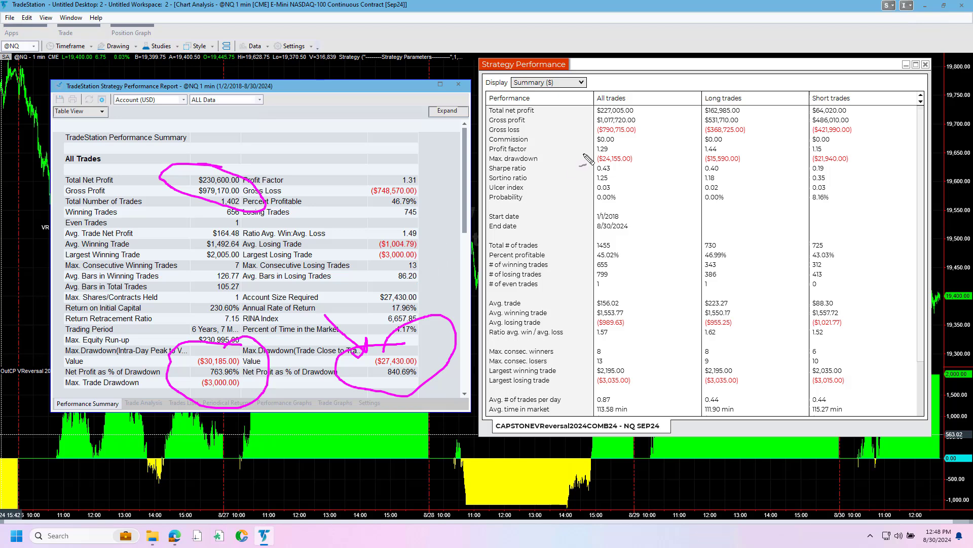
Mark the panel's net profit, drawdown, Sharpe/Sortino and trade counts against the report's 1,402, 656 and 1.
mouse_move(640, 94)
mouse_down()
mouse_move(623, 92)
mouse_move(567, 126)
mouse_move(605, 132)
mouse_move(648, 116)
mouse_move(645, 95)
mouse_up()
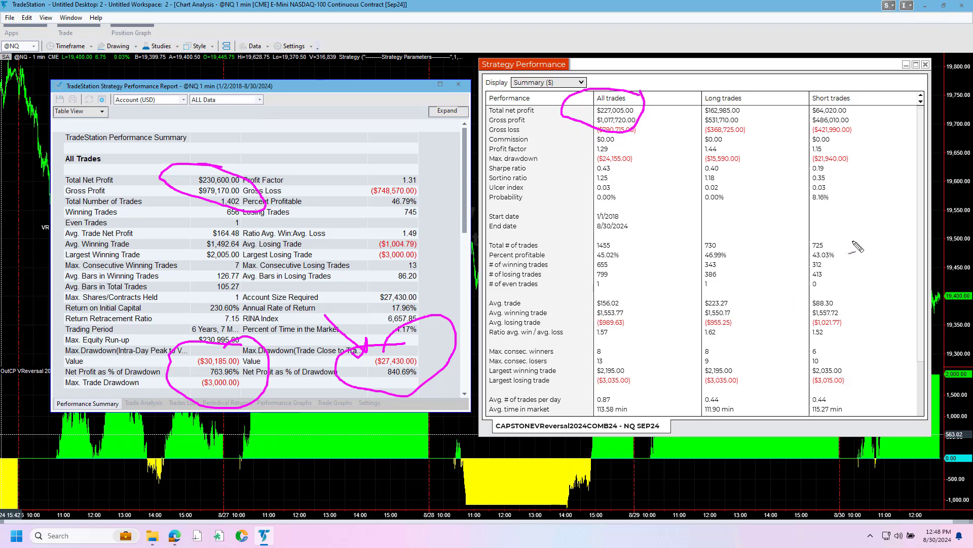
mouse_move(641, 143)
mouse_down()
mouse_move(558, 179)
mouse_move(659, 177)
mouse_move(655, 146)
mouse_up()
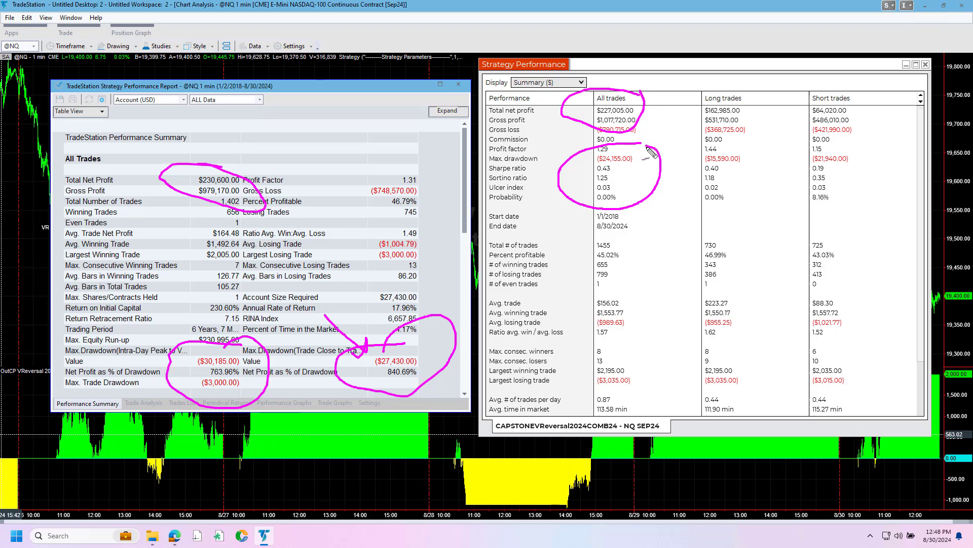
mouse_move(629, 229)
mouse_down()
mouse_move(550, 266)
mouse_move(645, 229)
mouse_move(607, 235)
mouse_up()
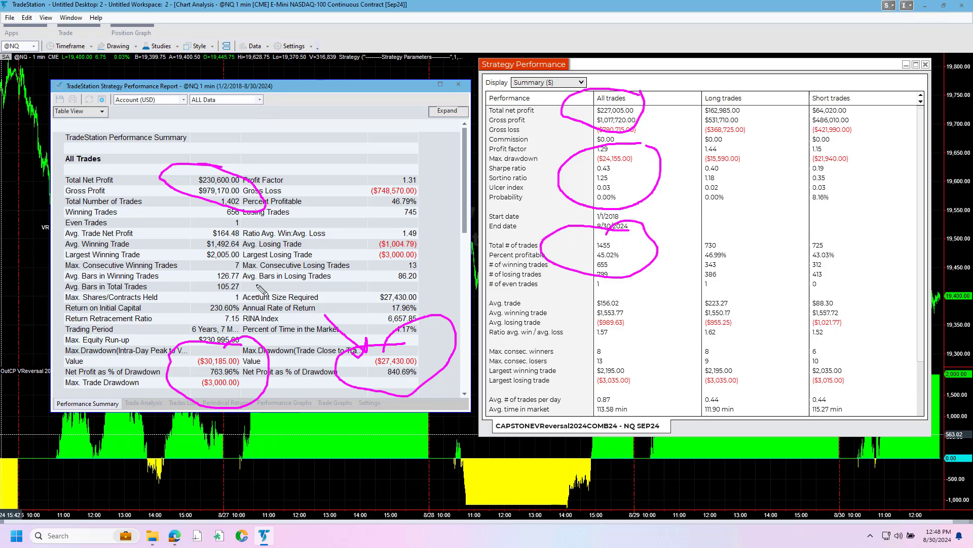
mouse_move(250, 193)
mouse_down()
mouse_move(232, 194)
mouse_move(208, 230)
mouse_move(284, 216)
mouse_move(588, 259)
mouse_move(555, 264)
mouse_up()
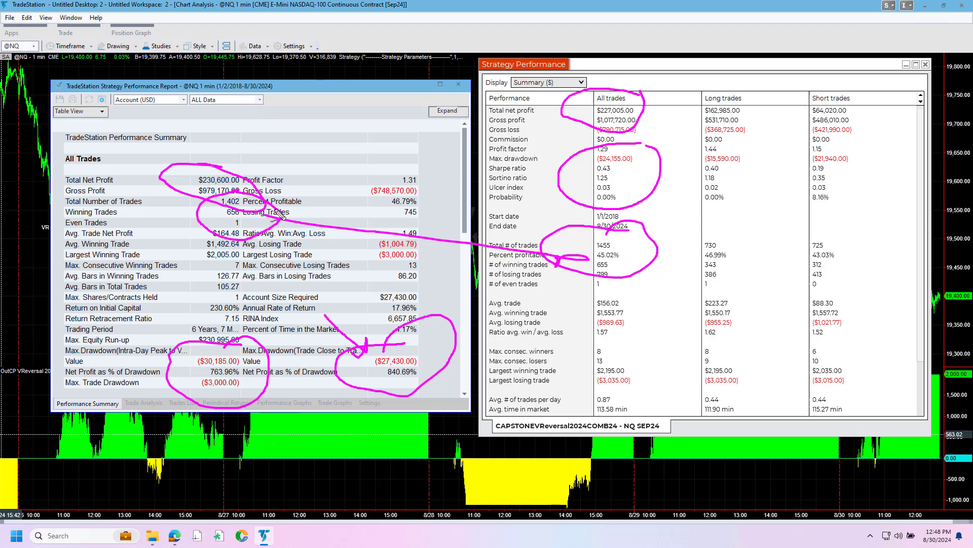
mouse_move(285, 212)
mouse_down()
mouse_move(299, 207)
mouse_move(273, 225)
mouse_up()
mouse_move(251, 224)
mouse_down()
mouse_move(236, 215)
mouse_move(181, 238)
mouse_move(189, 256)
mouse_move(236, 249)
mouse_up()
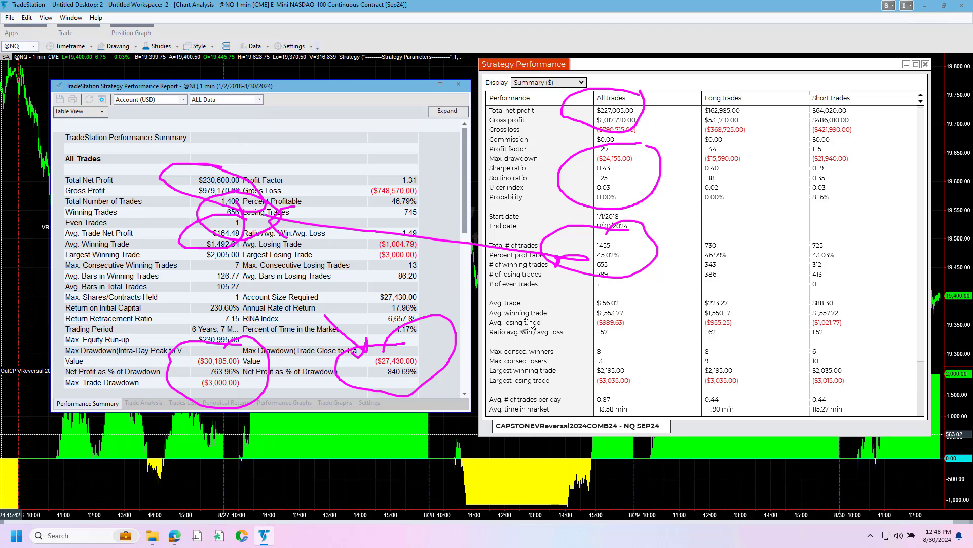
mouse_move(630, 284)
mouse_down()
mouse_move(556, 327)
mouse_move(637, 350)
mouse_move(613, 299)
mouse_move(588, 291)
mouse_up()
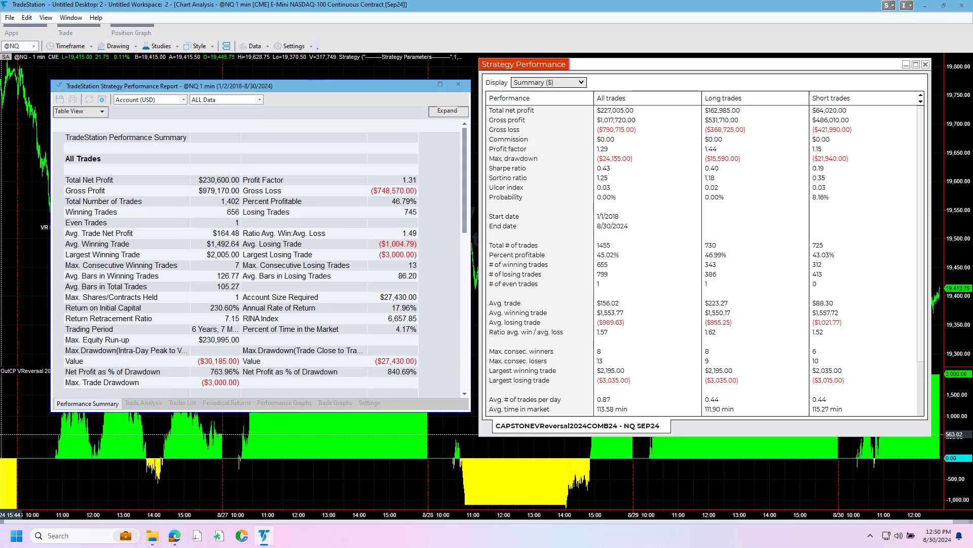
Switch the Strategy Performance display to the cumulative net profit graph.
click(548, 83)
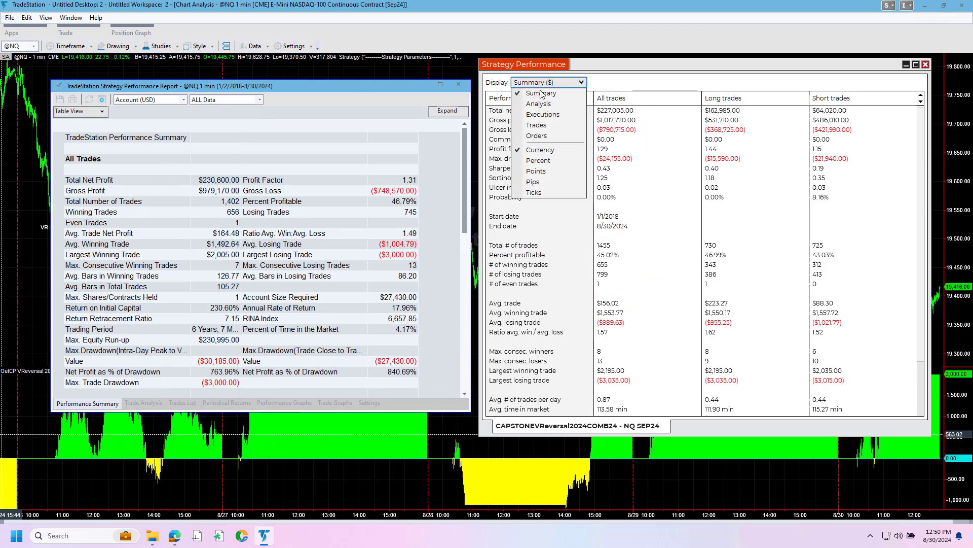
click(539, 104)
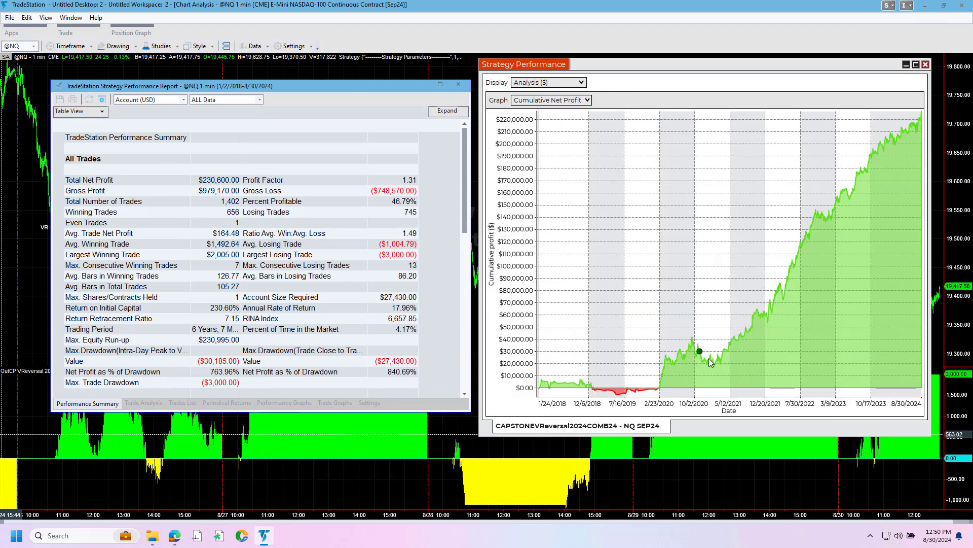
mouse_move(661, 392)
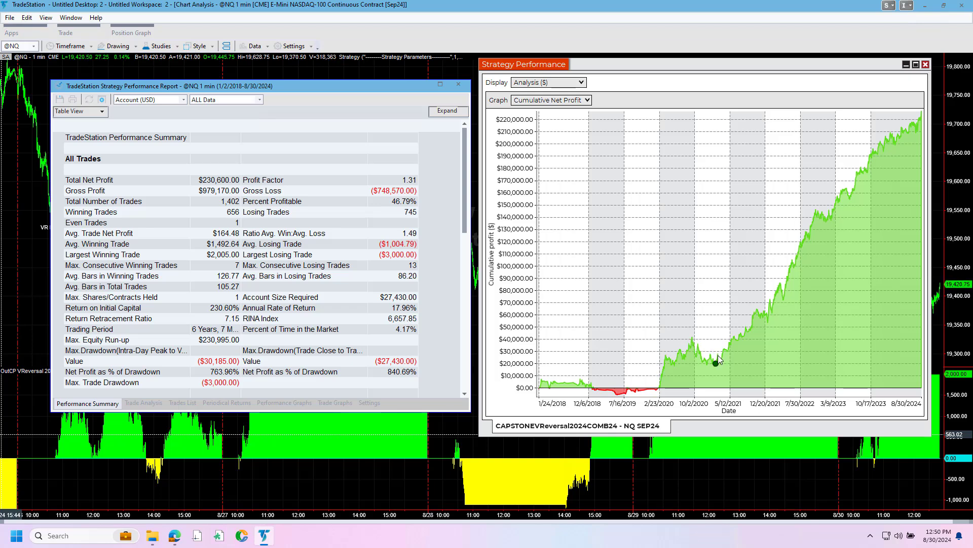
mouse_move(717, 364)
Read the equity value at the curve's low point near trade 422, then return to the Performance Summary.
click(275, 86)
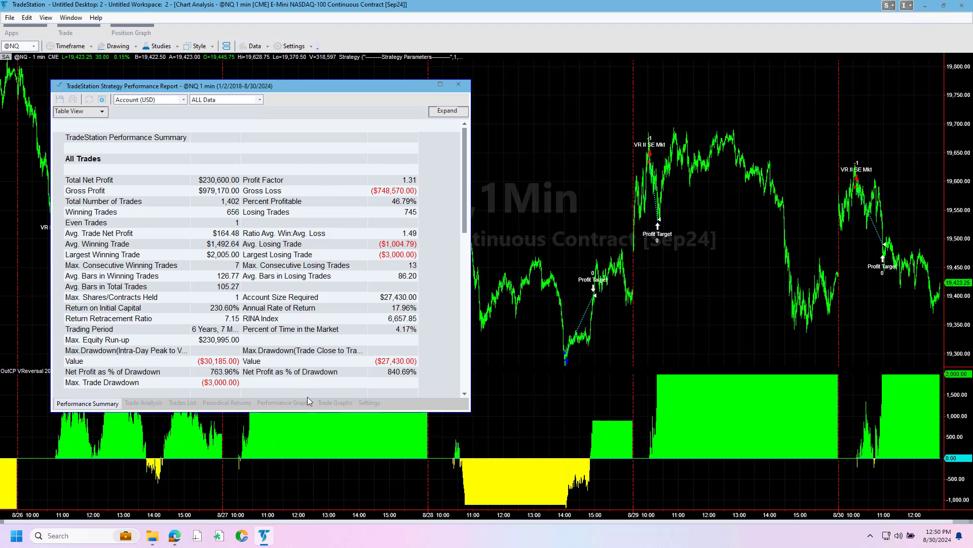
click(290, 404)
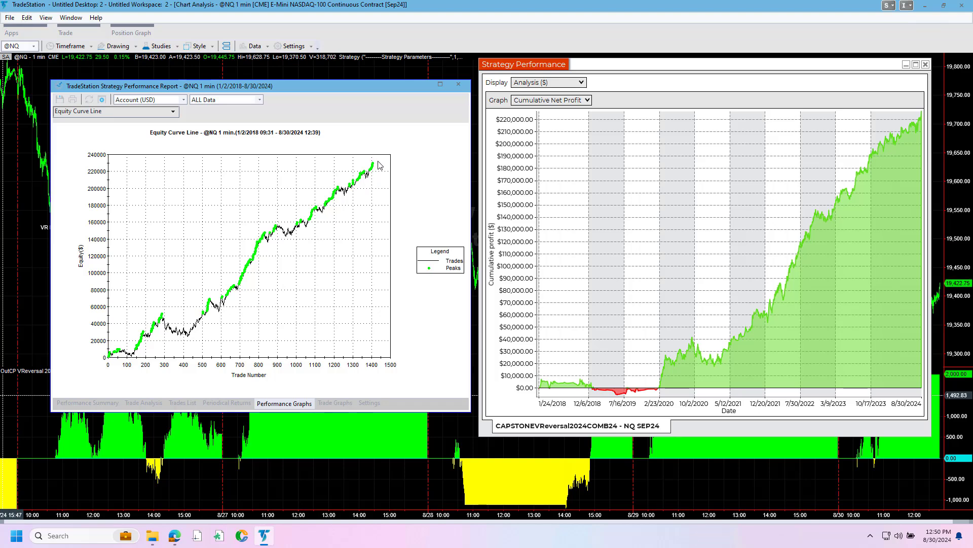
click(257, 210)
mouse_move(138, 299)
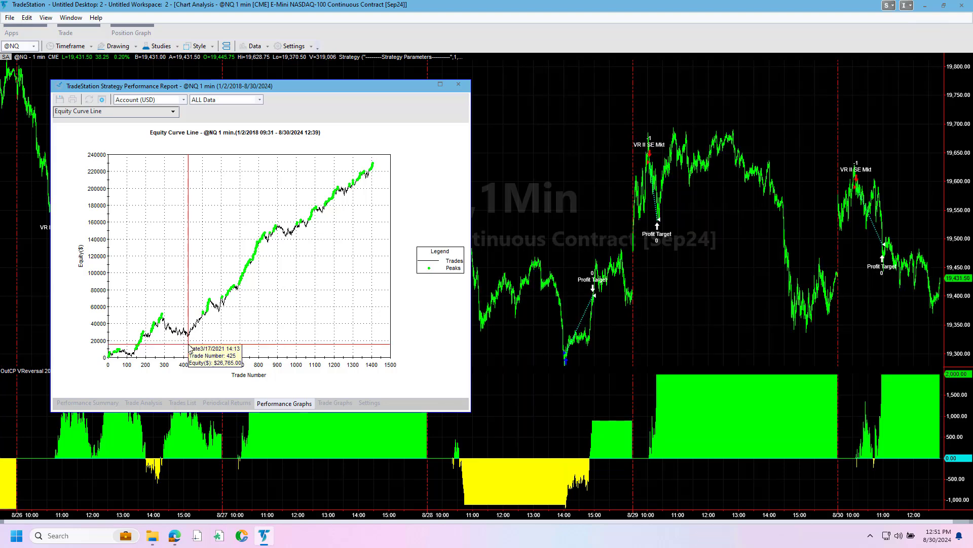
click(188, 345)
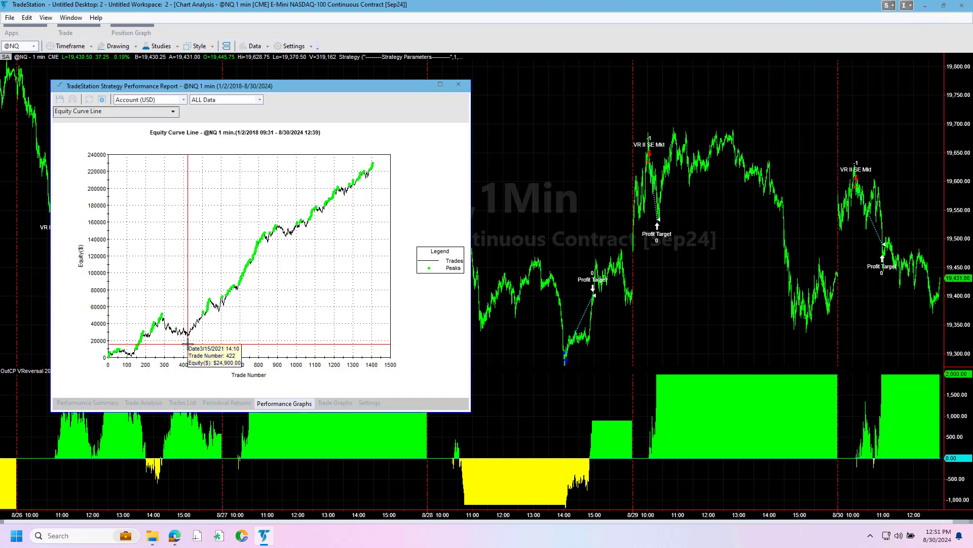
click(189, 347)
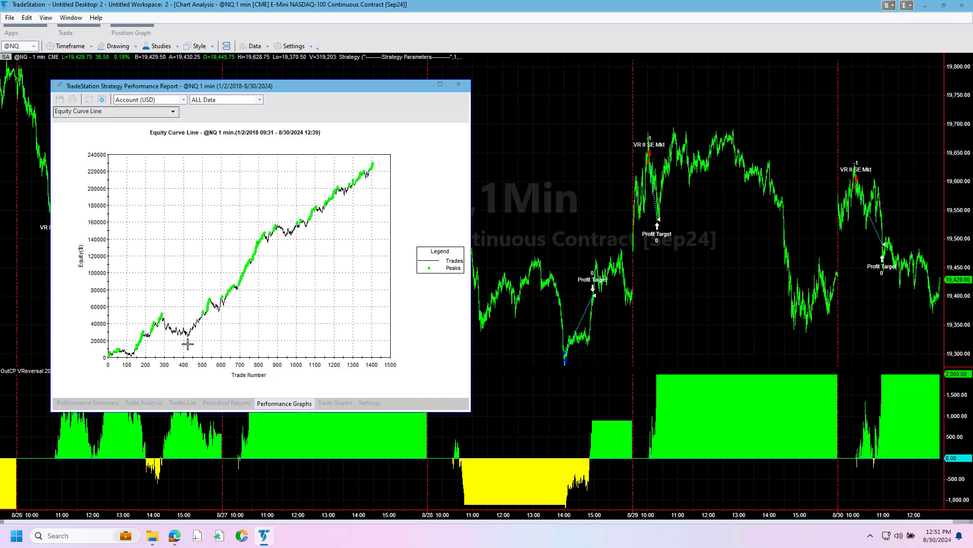
click(82, 403)
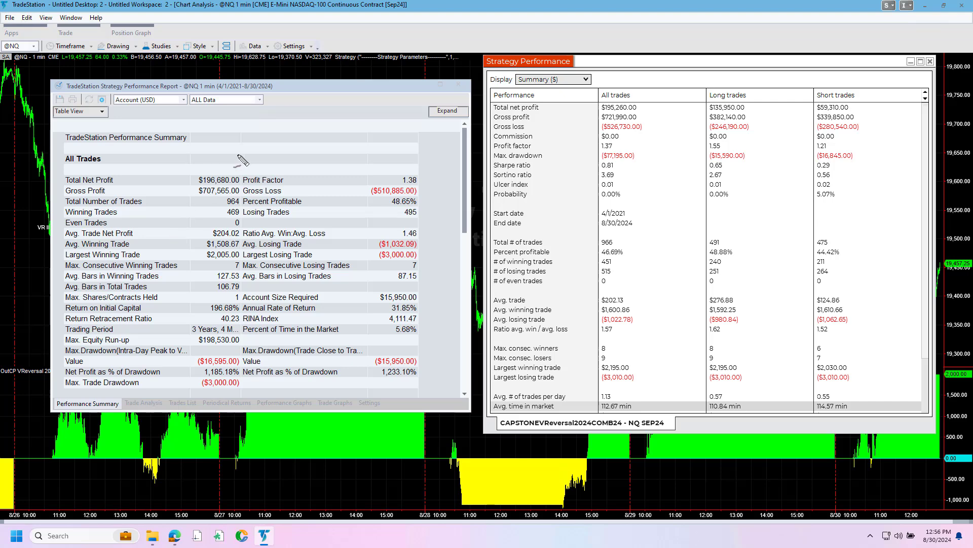
mouse_move(240, 157)
mouse_down()
mouse_move(185, 184)
mouse_move(262, 187)
mouse_move(236, 152)
mouse_up()
mouse_move(238, 194)
mouse_down()
mouse_move(219, 198)
mouse_move(240, 206)
mouse_up()
mouse_move(612, 93)
mouse_down()
mouse_move(578, 108)
mouse_move(636, 120)
mouse_move(642, 93)
mouse_move(594, 108)
mouse_up()
mouse_move(615, 243)
mouse_down()
mouse_move(611, 231)
mouse_move(594, 237)
mouse_move(606, 248)
mouse_move(634, 245)
mouse_move(614, 233)
mouse_up()
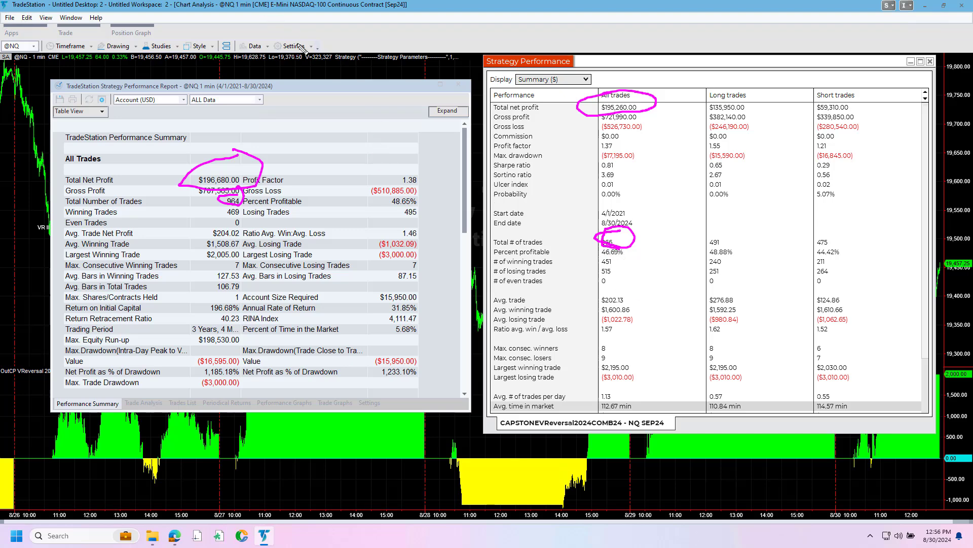
key(Escape)
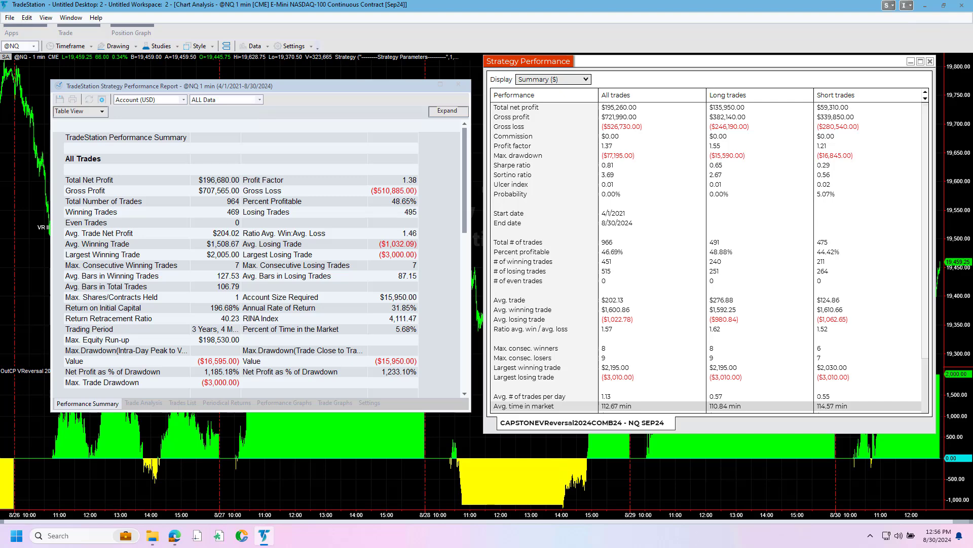
mouse_move(187, 161)
mouse_down()
mouse_move(205, 194)
mouse_move(282, 192)
mouse_move(187, 163)
mouse_up()
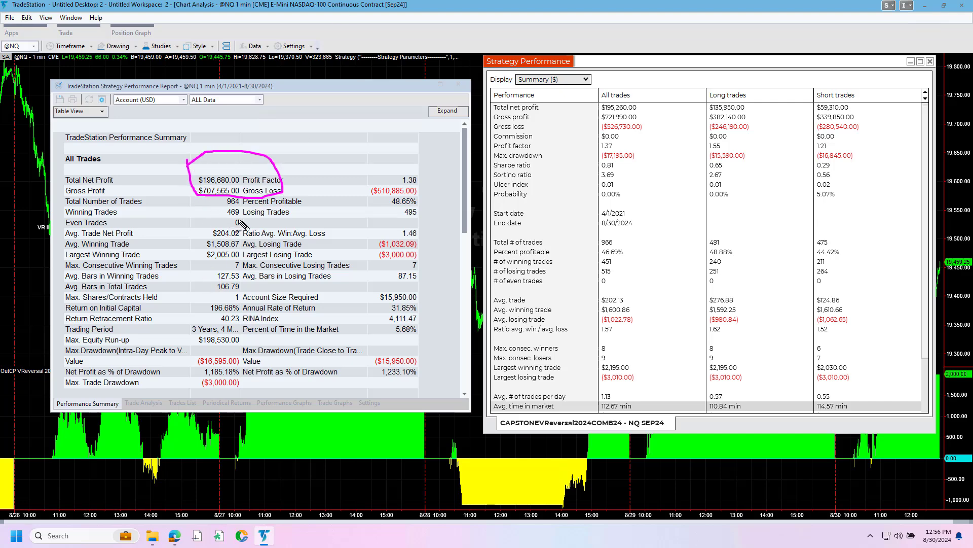
mouse_move(188, 233)
mouse_down()
mouse_move(223, 205)
mouse_move(223, 216)
mouse_up()
mouse_move(627, 98)
mouse_down()
mouse_move(577, 104)
mouse_move(654, 115)
mouse_move(615, 104)
mouse_up()
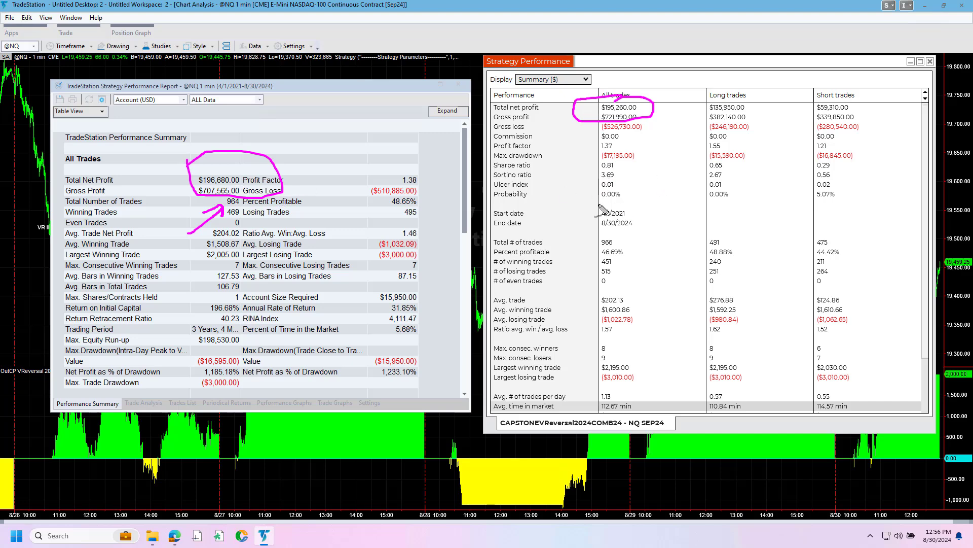
mouse_move(670, 205)
mouse_down()
mouse_move(613, 239)
mouse_move(621, 228)
mouse_move(613, 240)
mouse_move(670, 269)
mouse_move(633, 299)
mouse_move(654, 305)
mouse_up()
drag(245, 238, 286, 311)
mouse_move(245, 250)
mouse_down()
mouse_move(243, 234)
mouse_move(262, 243)
mouse_up()
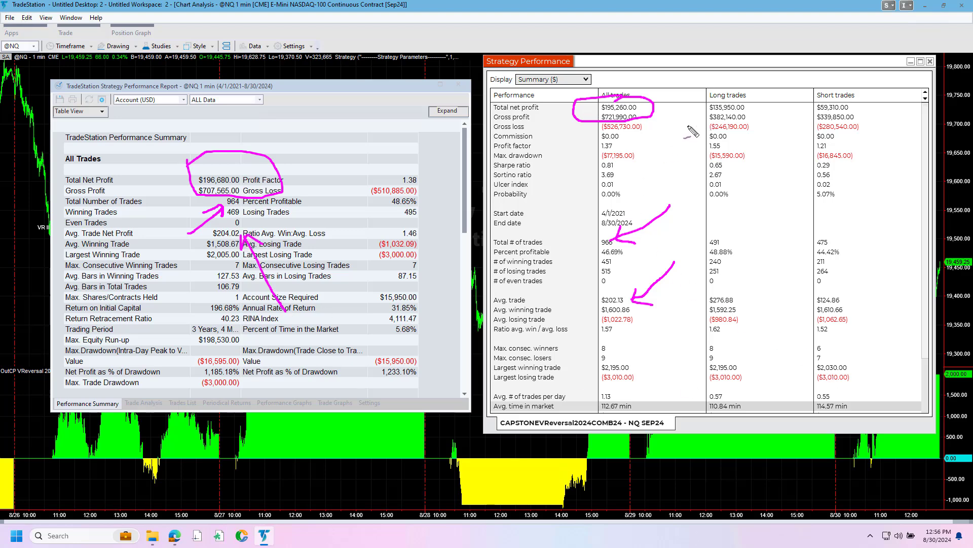
mouse_move(693, 120)
mouse_down()
mouse_move(641, 155)
mouse_move(664, 165)
mouse_up()
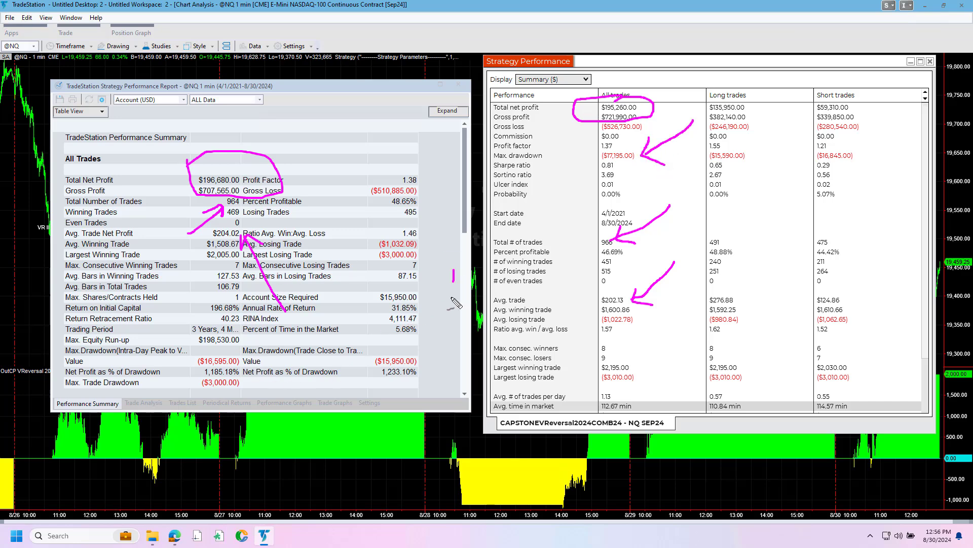
mouse_move(454, 271)
mouse_down()
mouse_move(418, 338)
mouse_move(444, 343)
mouse_up()
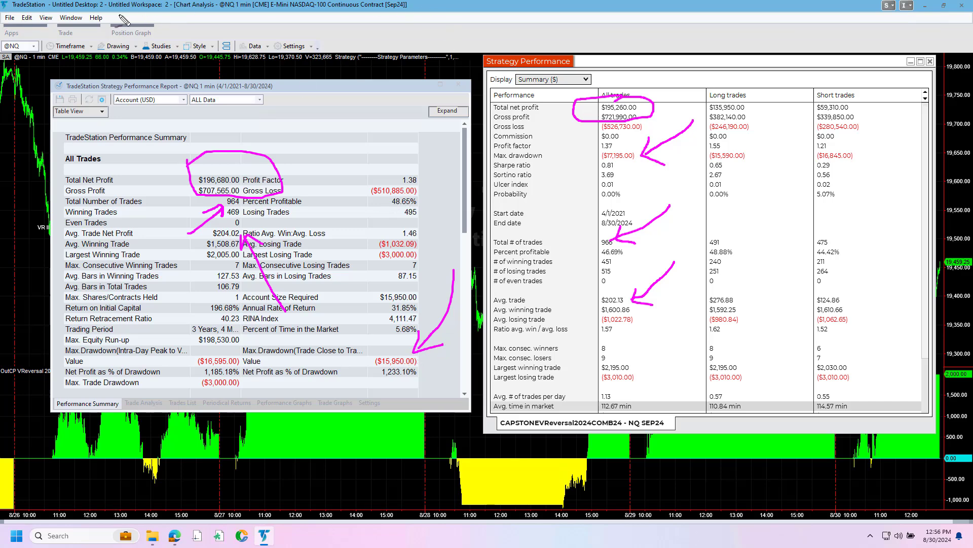
drag(813, 155, 820, 152)
drag(503, 235, 602, 299)
drag(584, 300, 602, 299)
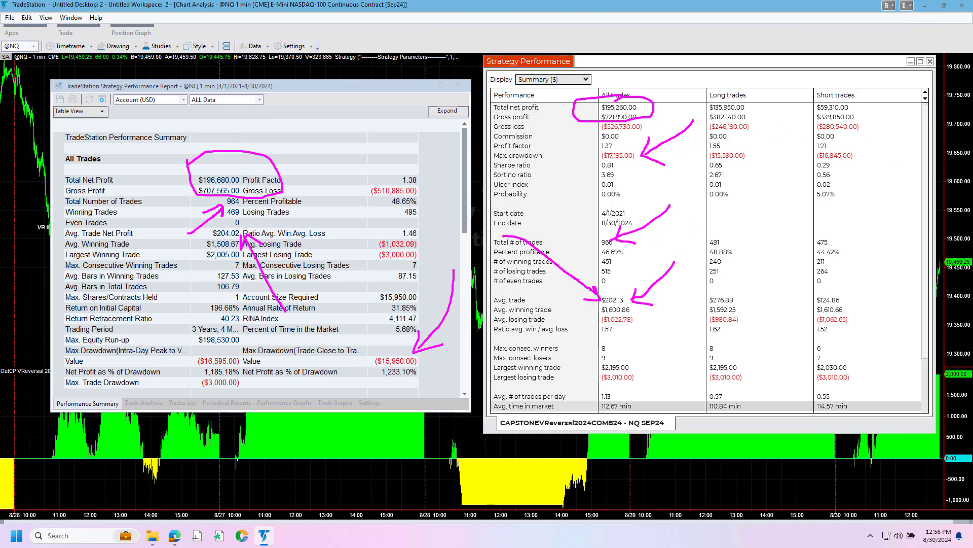
Clear the markings and show the panel's cumulative net profit curve beside the report's equity curve.
key(Escape)
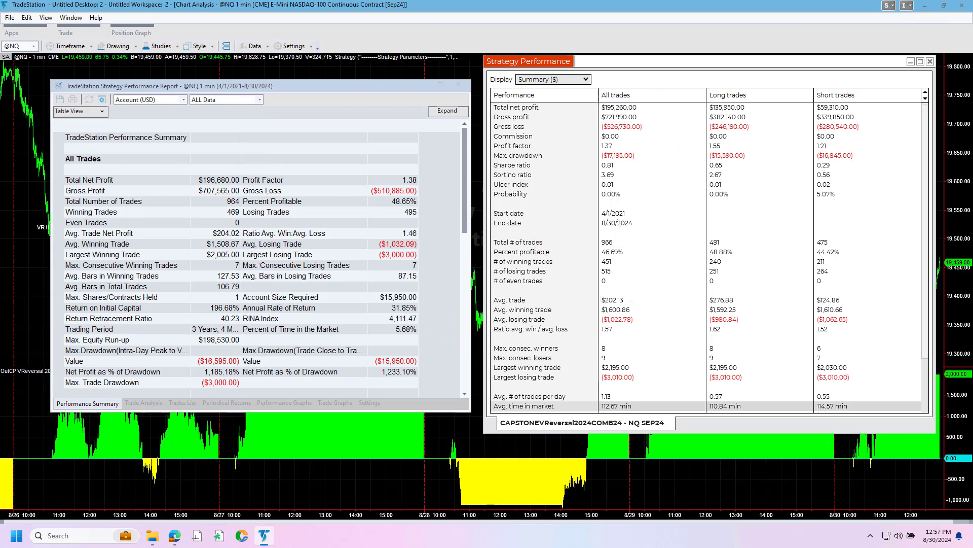
click(553, 79)
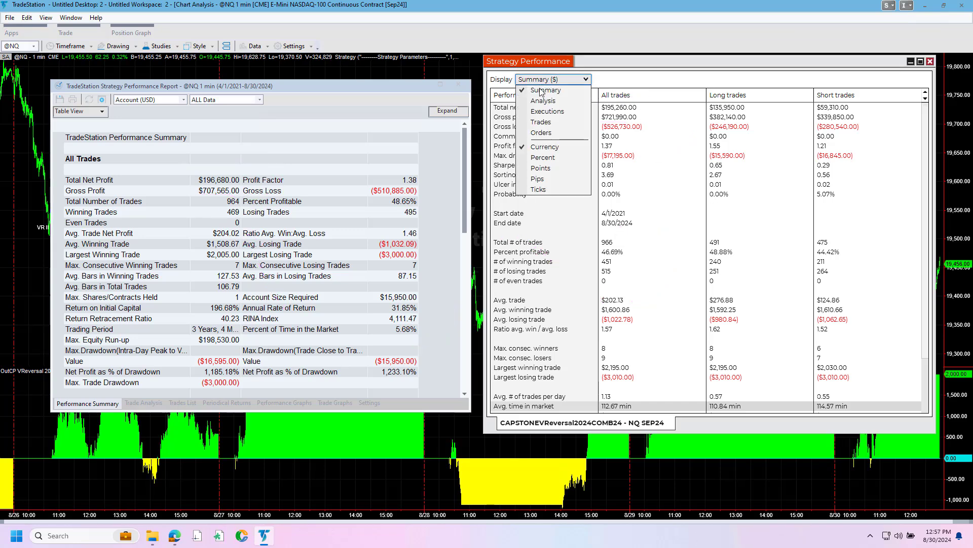
click(544, 101)
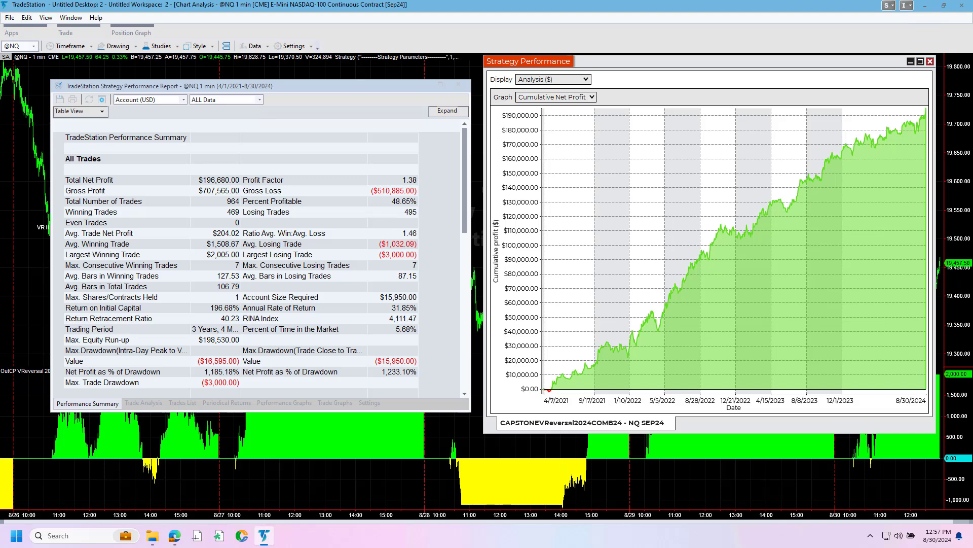
click(285, 403)
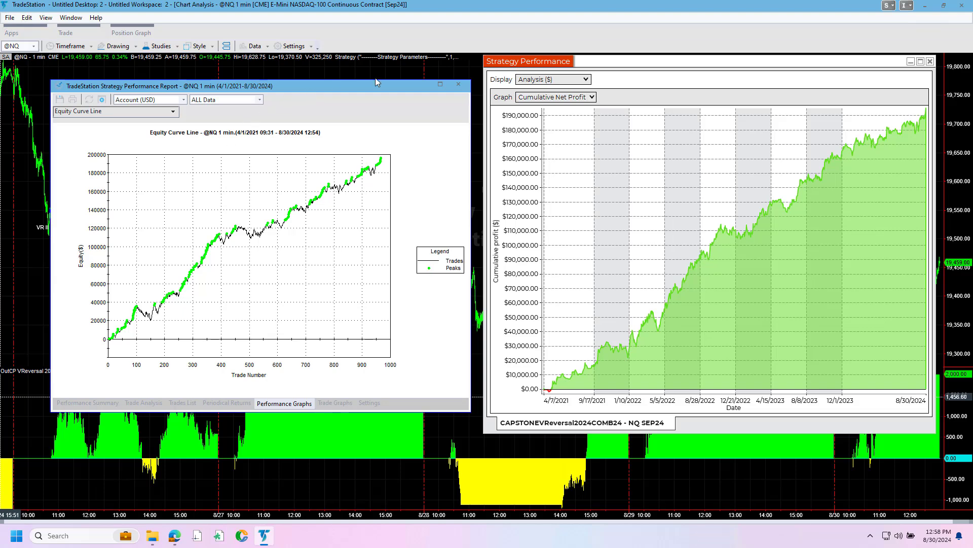
click(460, 86)
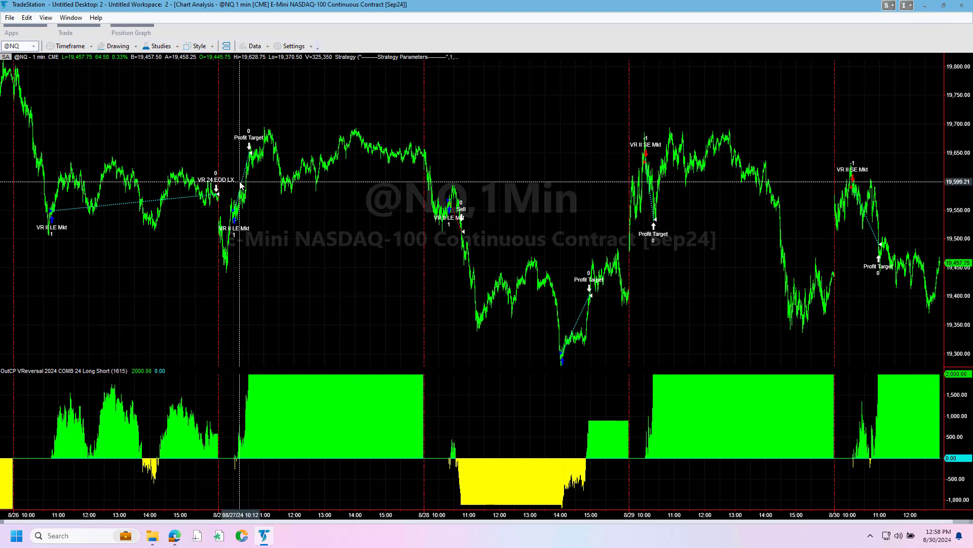
click(116, 522)
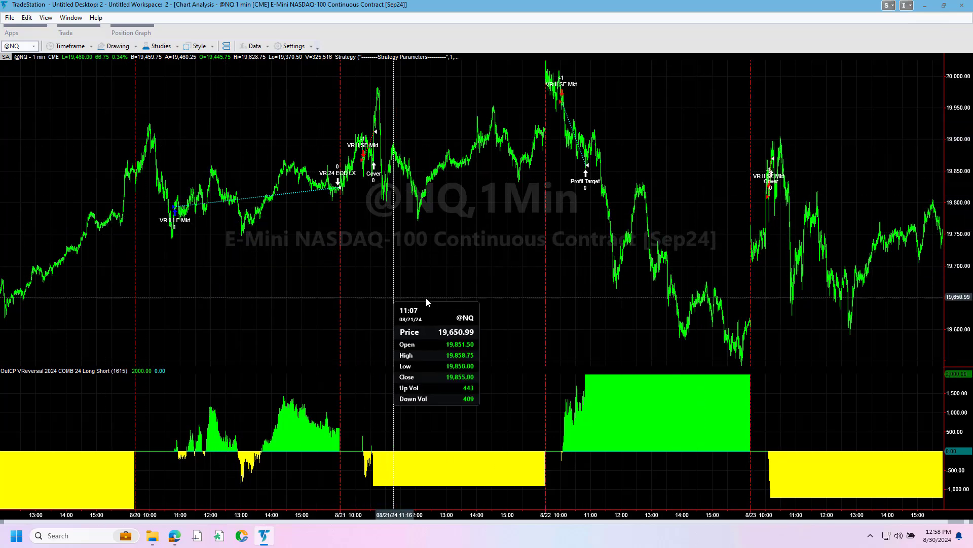
scroll(716, 105, up, 5)
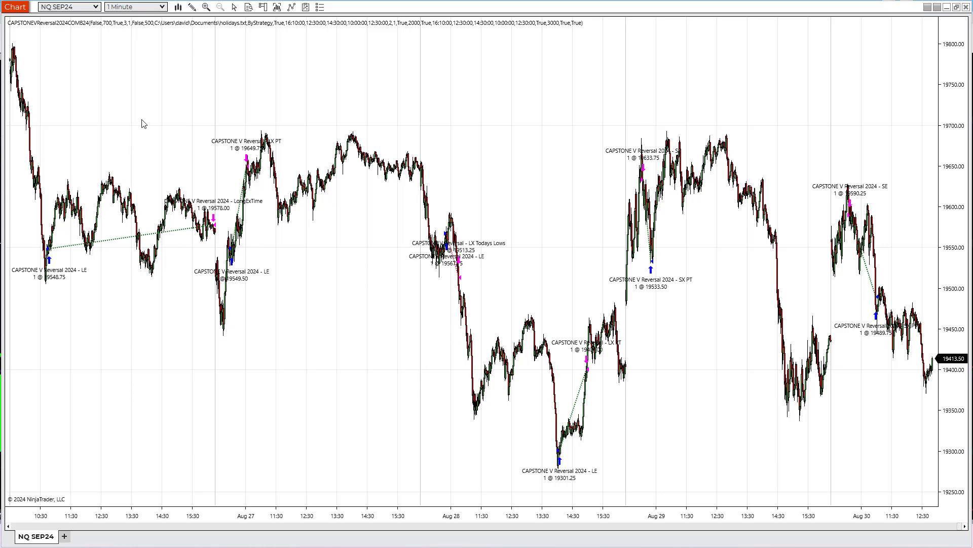
Pan the NQ SEP24 chart back to the Aug 14–20 trades, then scroll forward slightly.
drag(141, 123, 674, 125)
drag(307, 98, 621, 92)
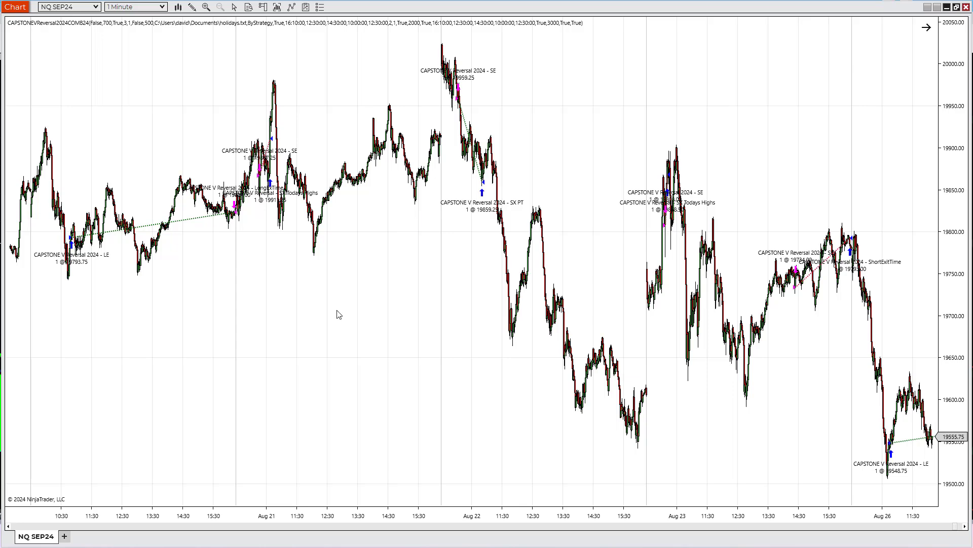
drag(300, 326, 679, 298)
drag(206, 216, 577, 147)
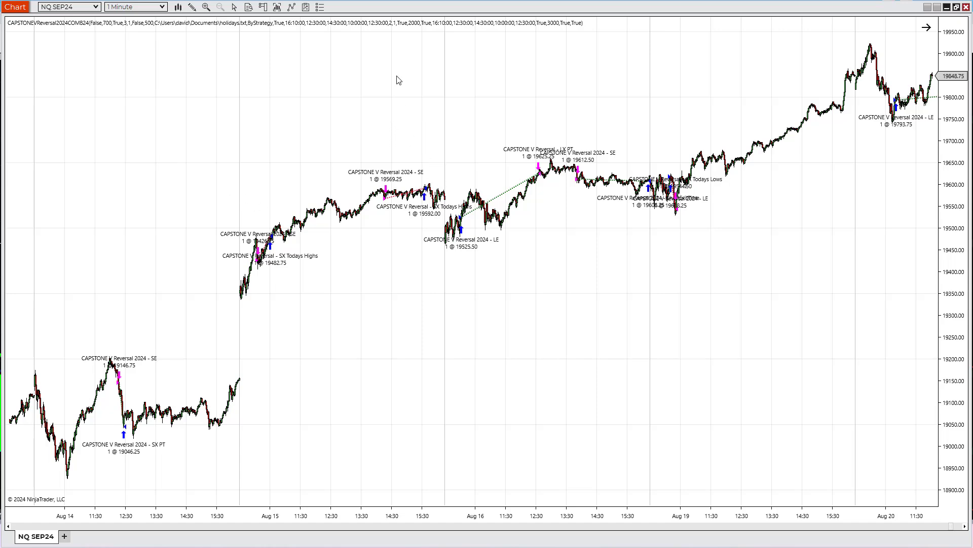
scroll(763, 341, down, 5)
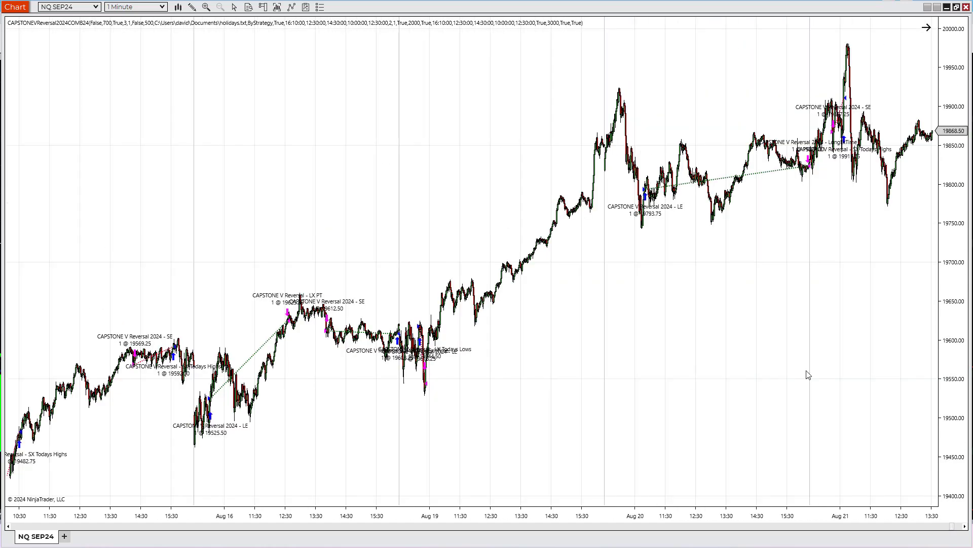